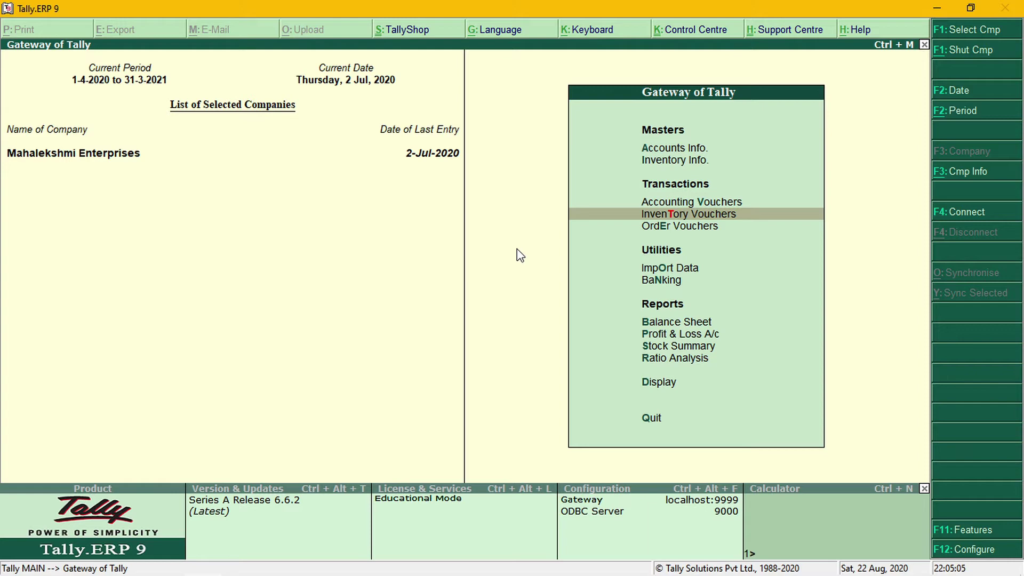
# Step: Review the closing quantities of the items in the Mobile Phones group of the Stock Summary, and return to the Gateway of Tally
pyautogui.press('Down')
pyautogui.press('Down')
pyautogui.press('Down')
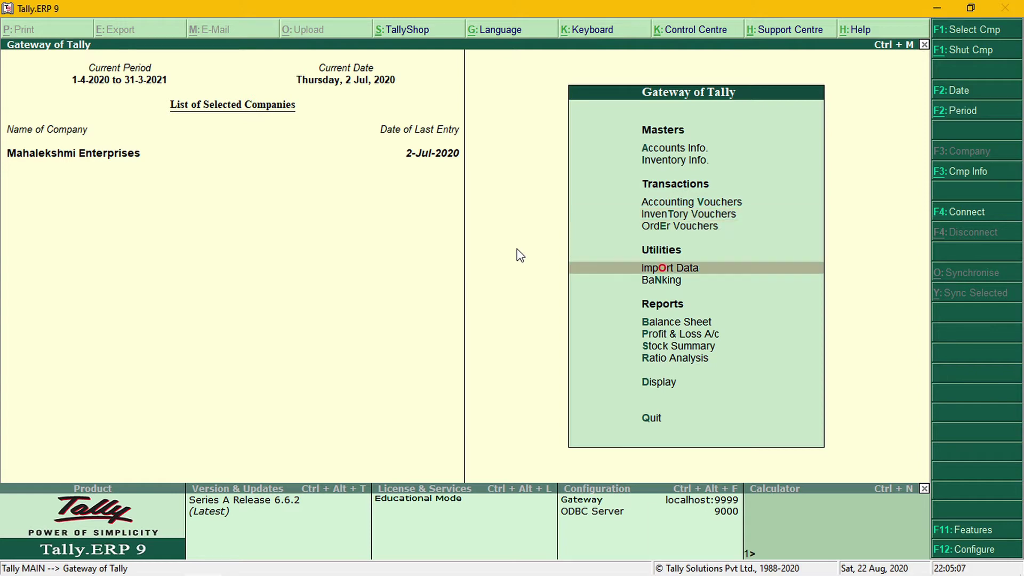
pyautogui.press('Down')
pyautogui.press('Down')
pyautogui.press('s')
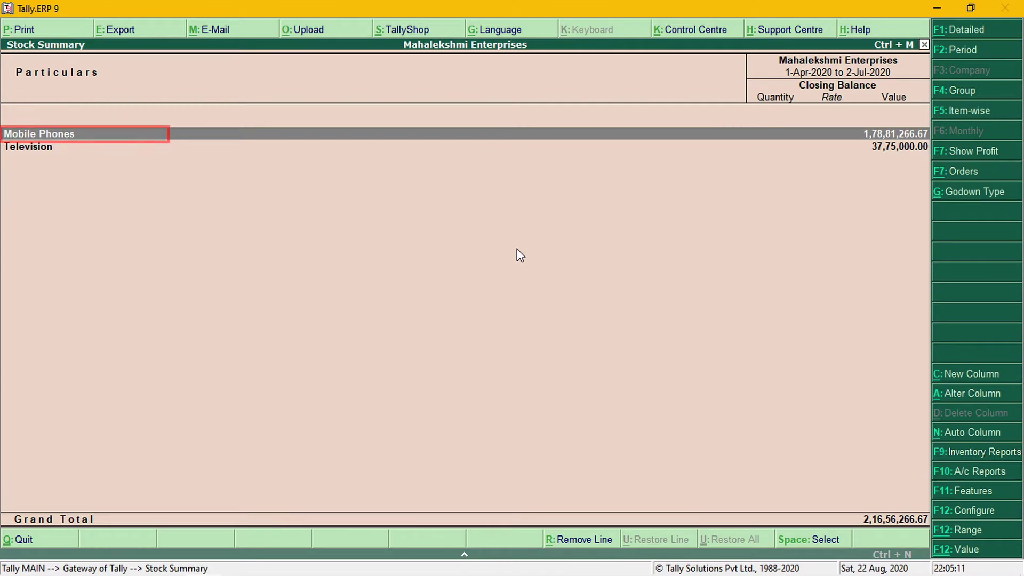
pyautogui.press('Return')
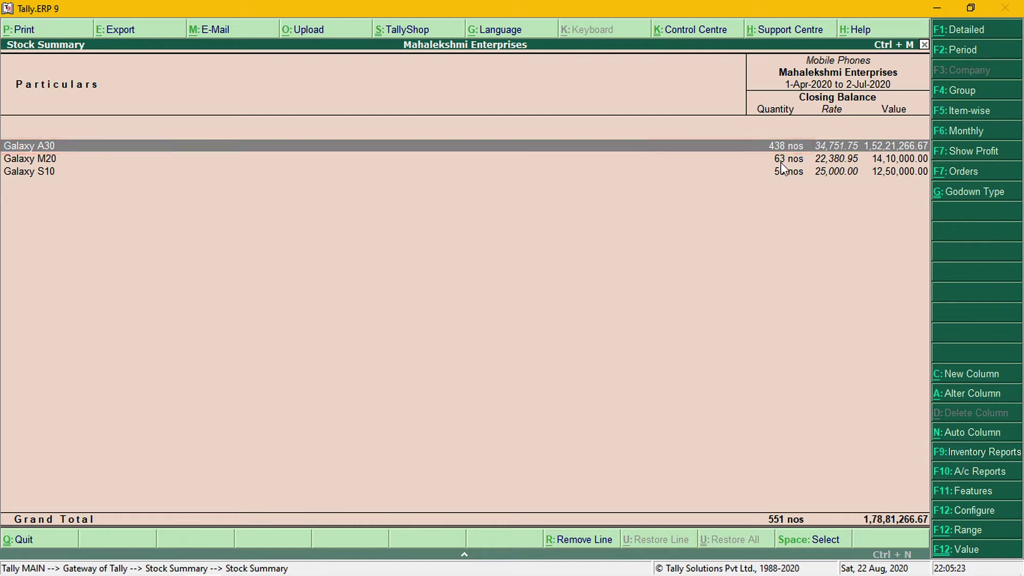
pyautogui.press('Escape')
pyautogui.press('Escape')
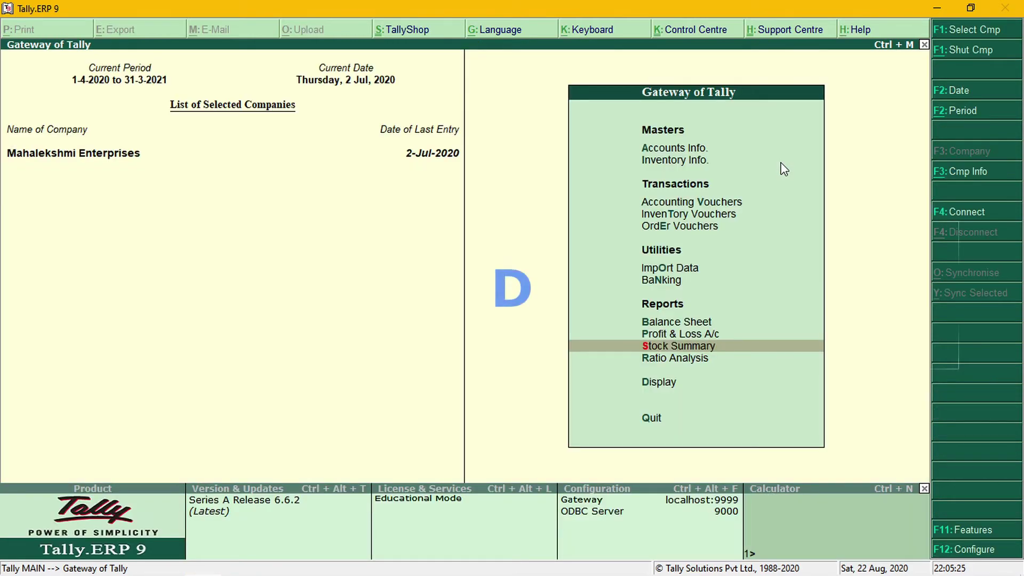
# Step: Open the Statements of Inventory among the display reports
pyautogui.press('Down')
pyautogui.press('Down')
pyautogui.press('Return')
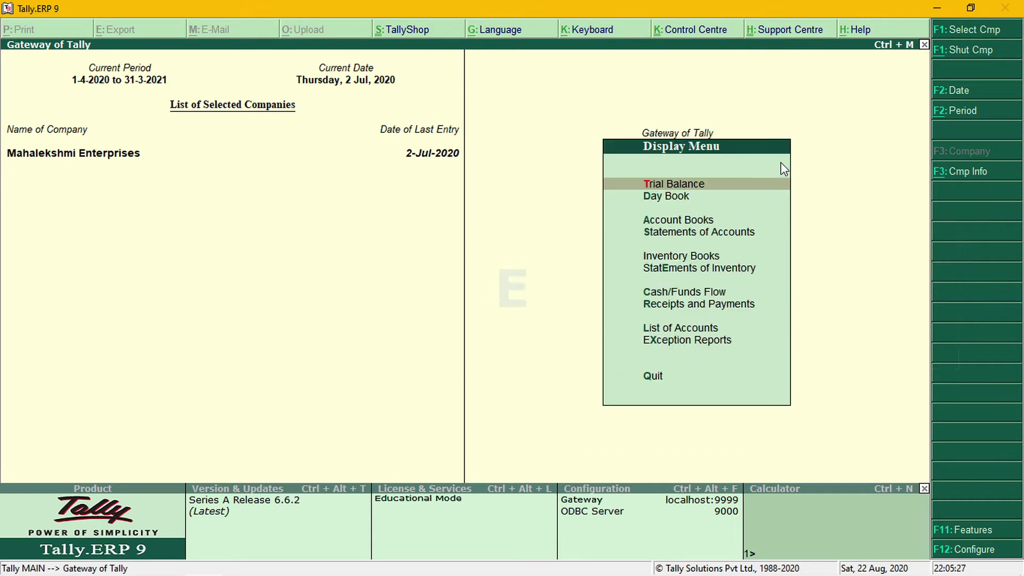
pyautogui.press('Down')
pyautogui.press('Down')
pyautogui.press('Down')
pyautogui.press('Down')
pyautogui.press('Down')
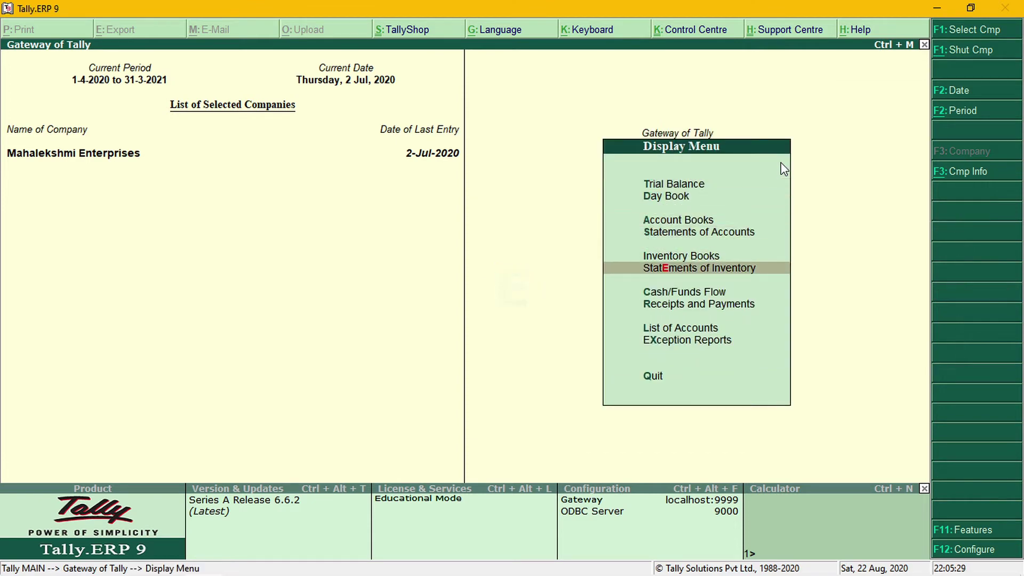
pyautogui.press('Return')
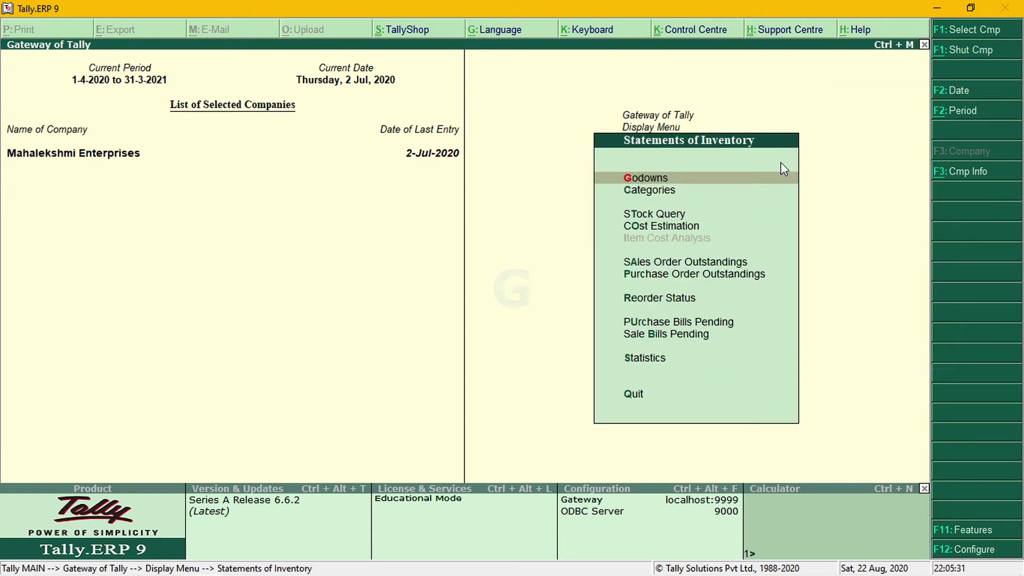
# Step: Examine the item-wise Mobile Phones stock in the Godown1 summary, and return to the Gateway of Tally
pyautogui.press('Down')
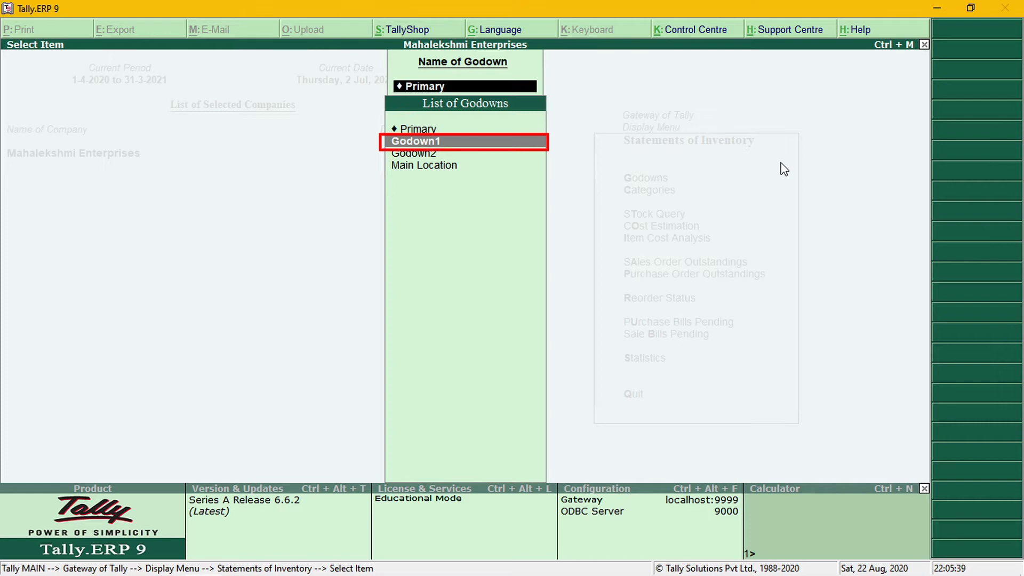
pyautogui.press('Return')
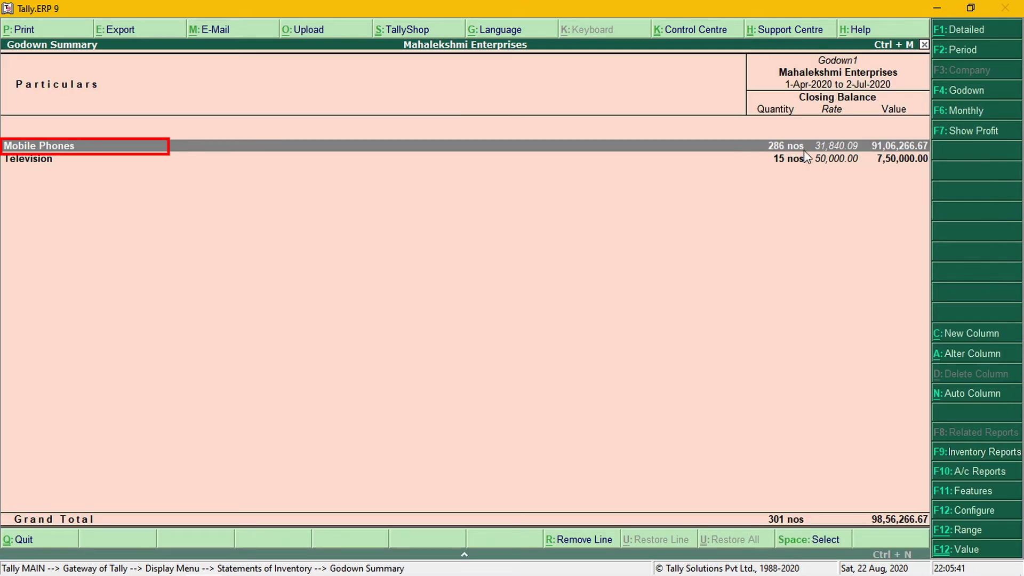
pyautogui.doubleClick(772, 145)
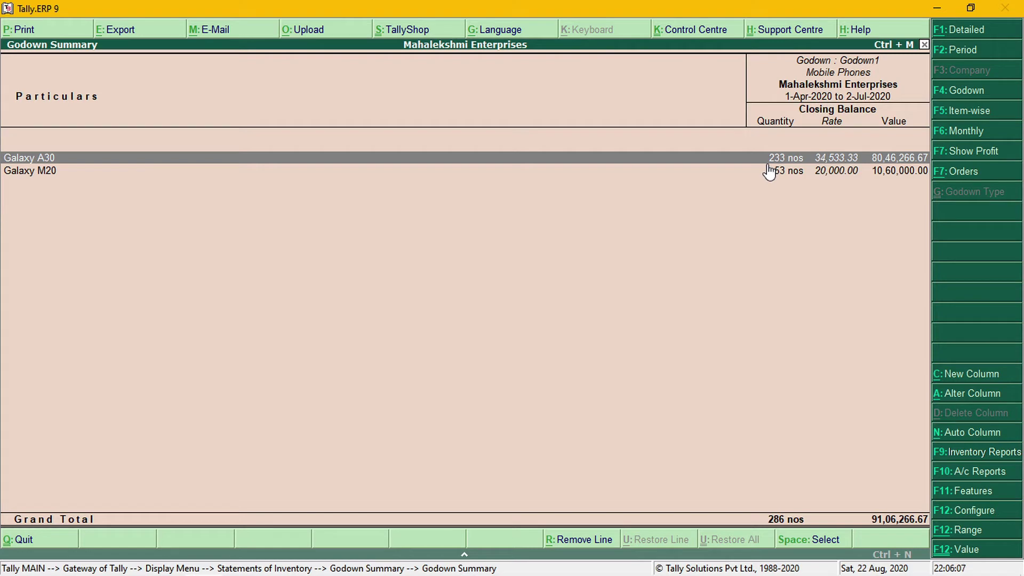
pyautogui.press('Escape')
pyautogui.press('Escape')
pyautogui.press('Return')
pyautogui.press('Escape')
pyautogui.press('Escape')
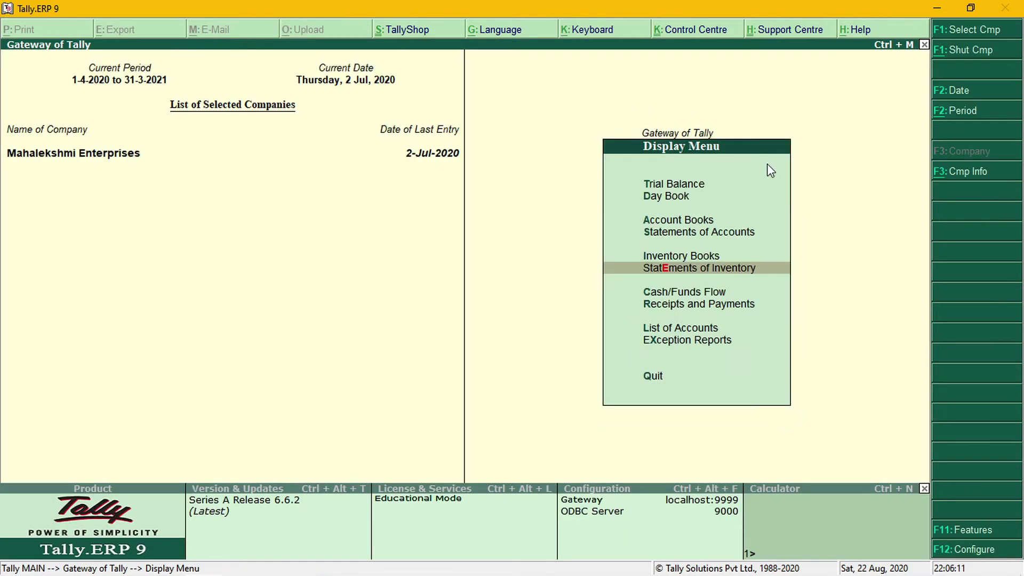
pyautogui.press('Escape')
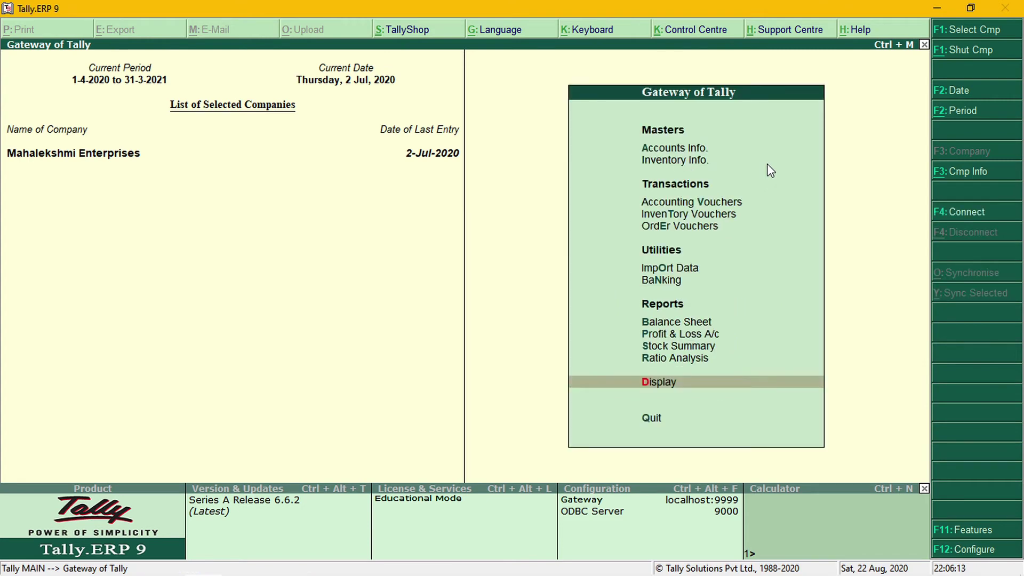
# Step: Start a Physical Stock inventory voucher and set its date to 2-7-2020
pyautogui.press('t')
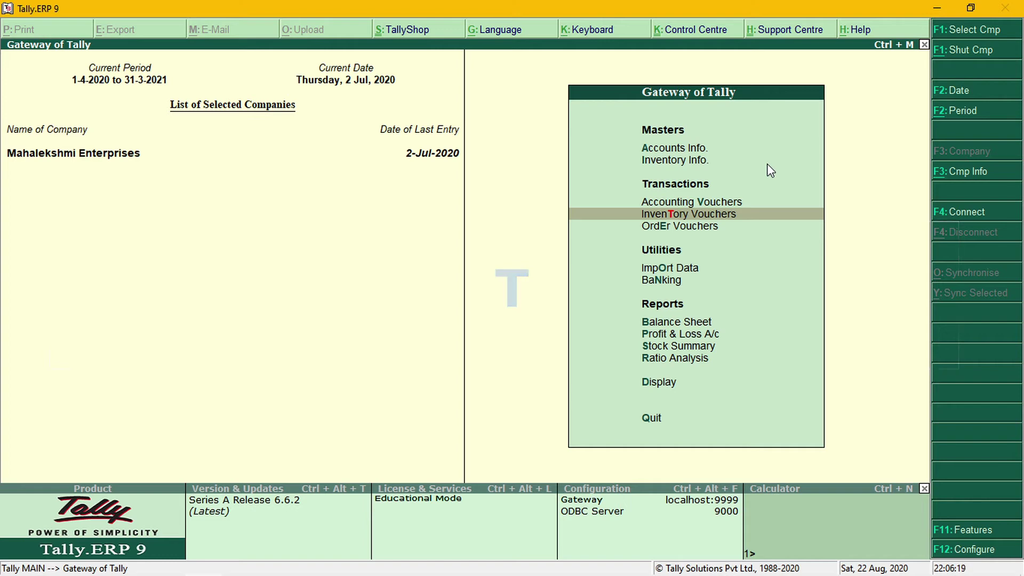
pyautogui.press('Return')
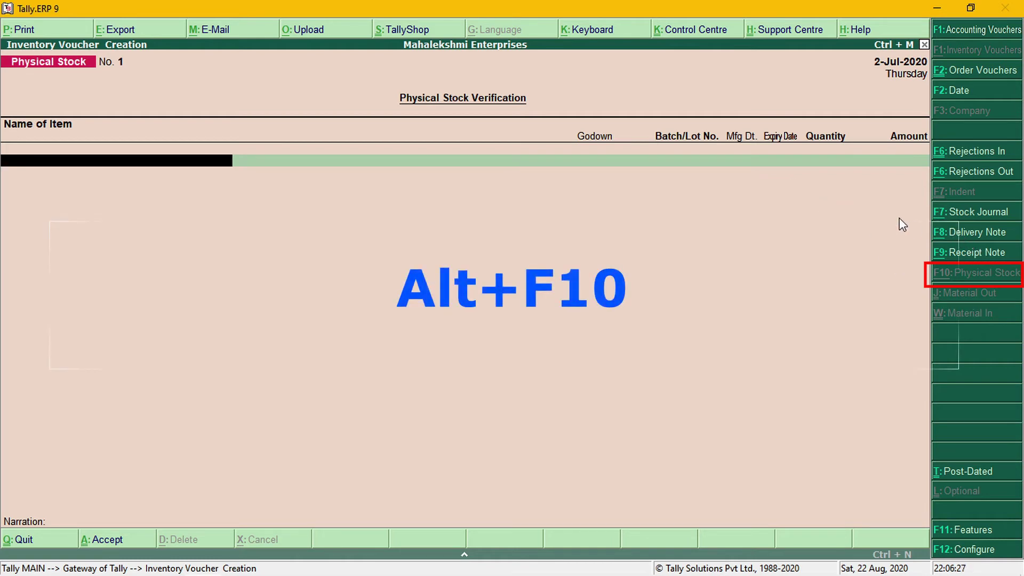
pyautogui.click(979, 232)
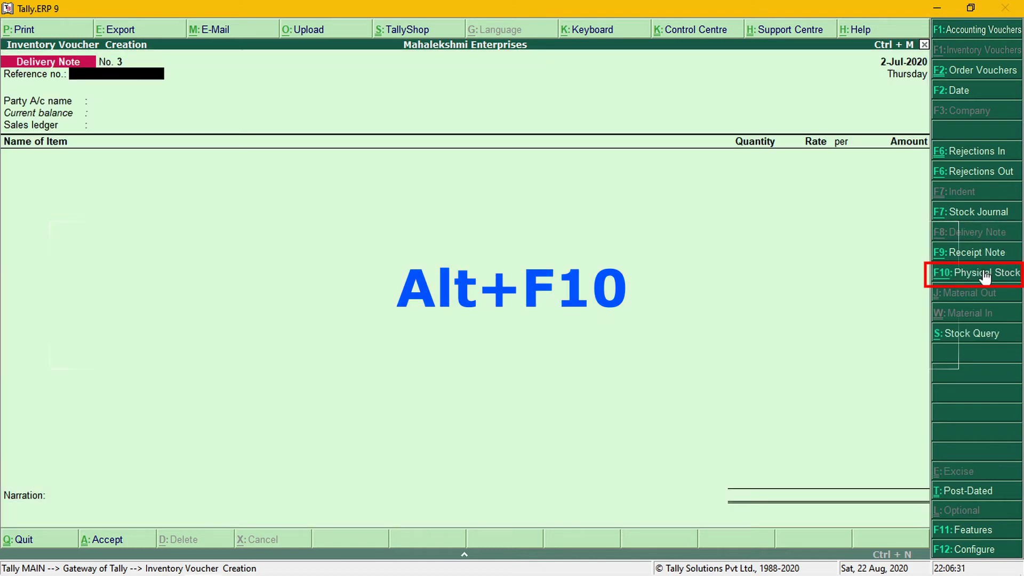
pyautogui.click(969, 273)
pyautogui.press('F2')
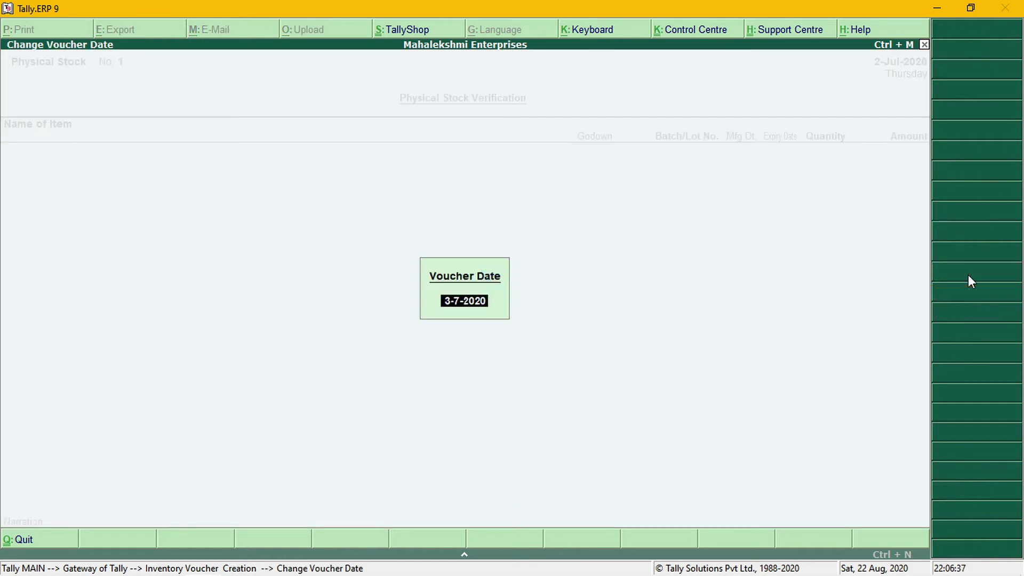
pyautogui.write('2-7-2020')
pyautogui.press('Return')
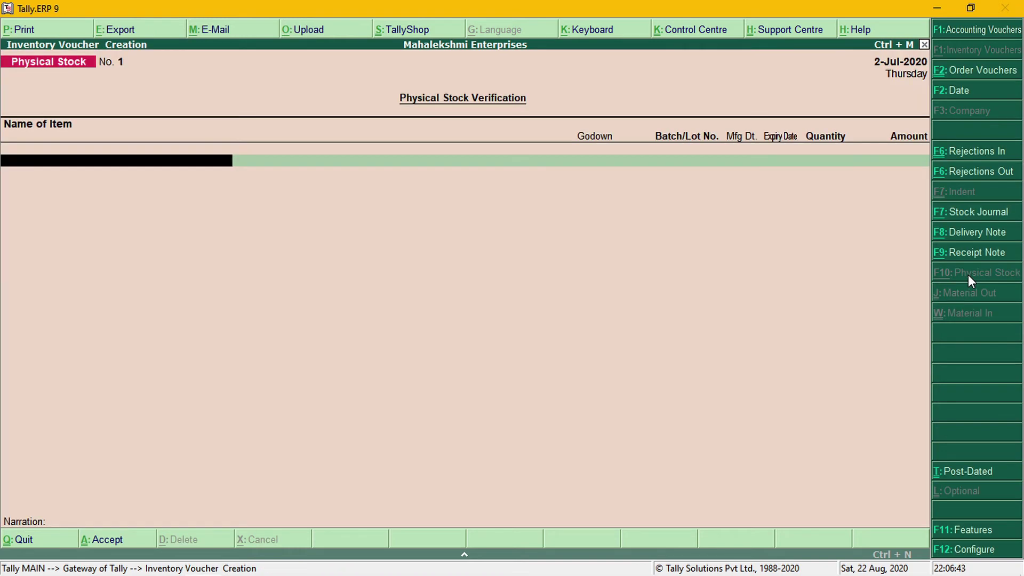
# Step: Enter Galaxy A30 in Godown1 with a physically counted quantity of 230 nos
pyautogui.write('G')
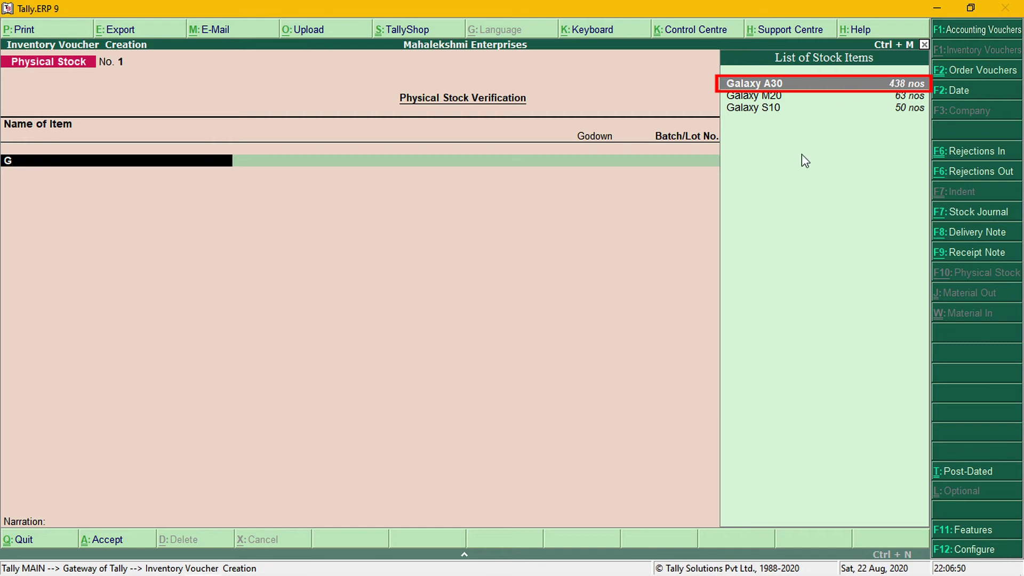
pyautogui.click(881, 85)
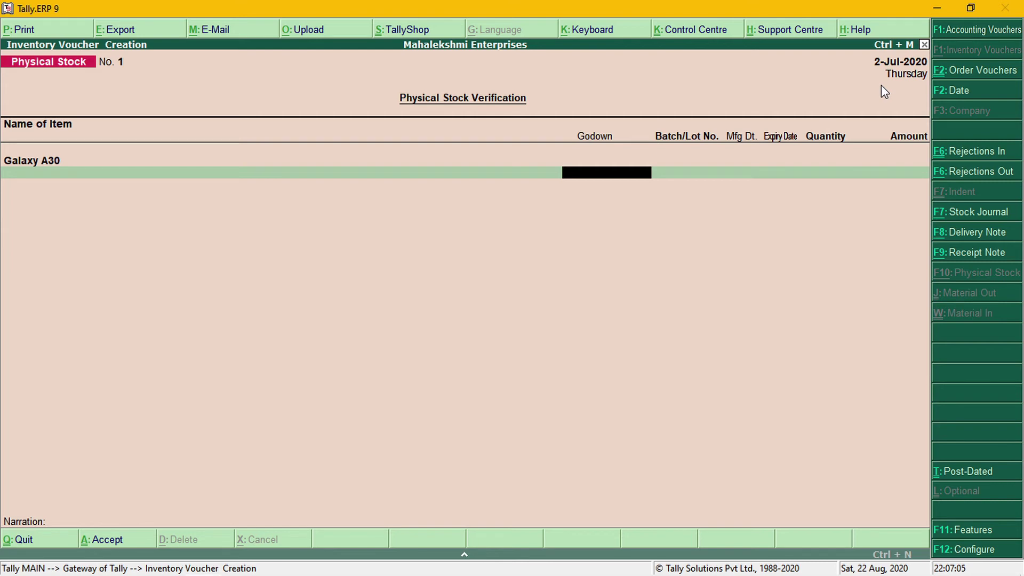
pyautogui.press('space')
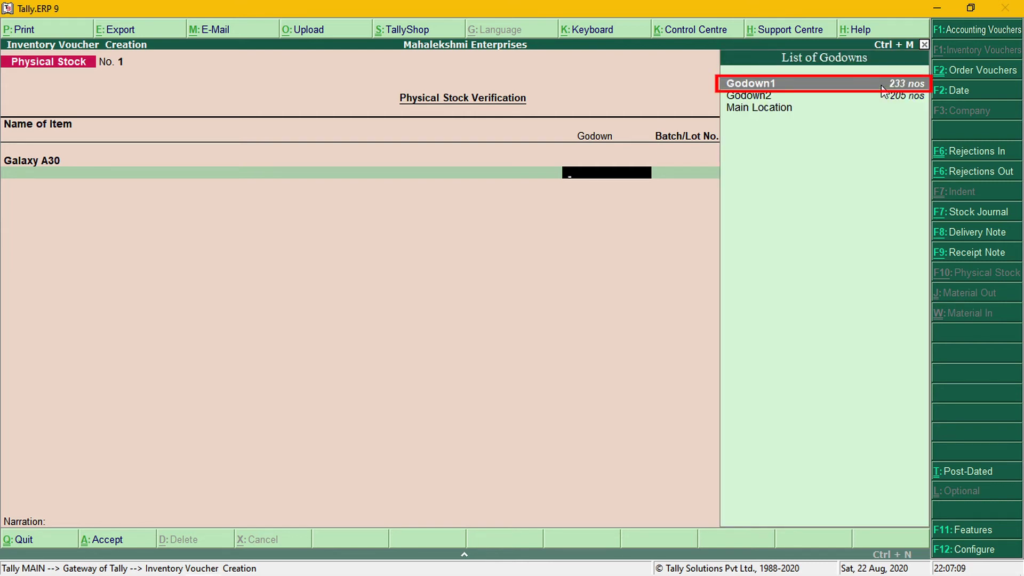
pyautogui.press('Return')
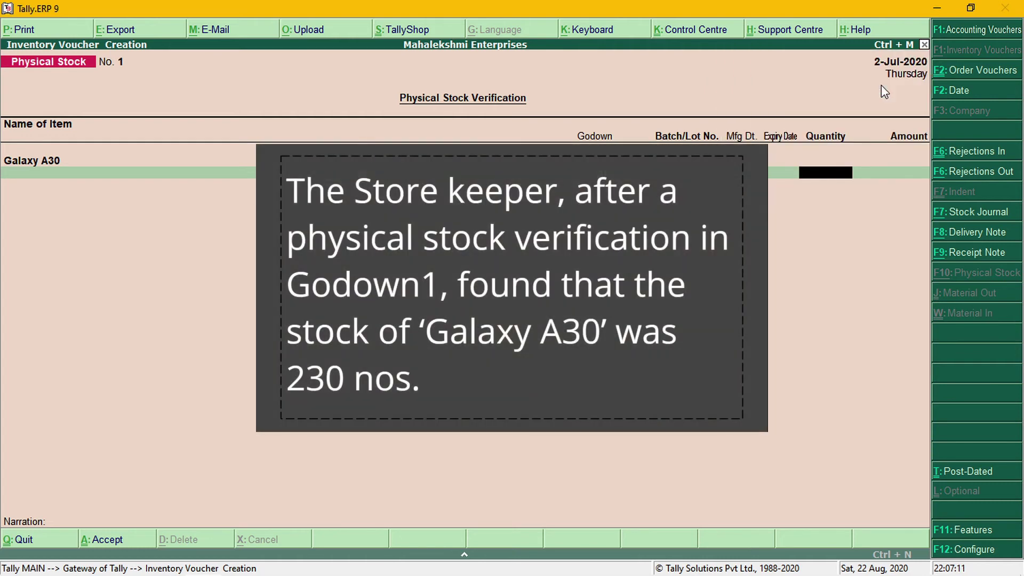
pyautogui.write('30')
pyautogui.press('Return')
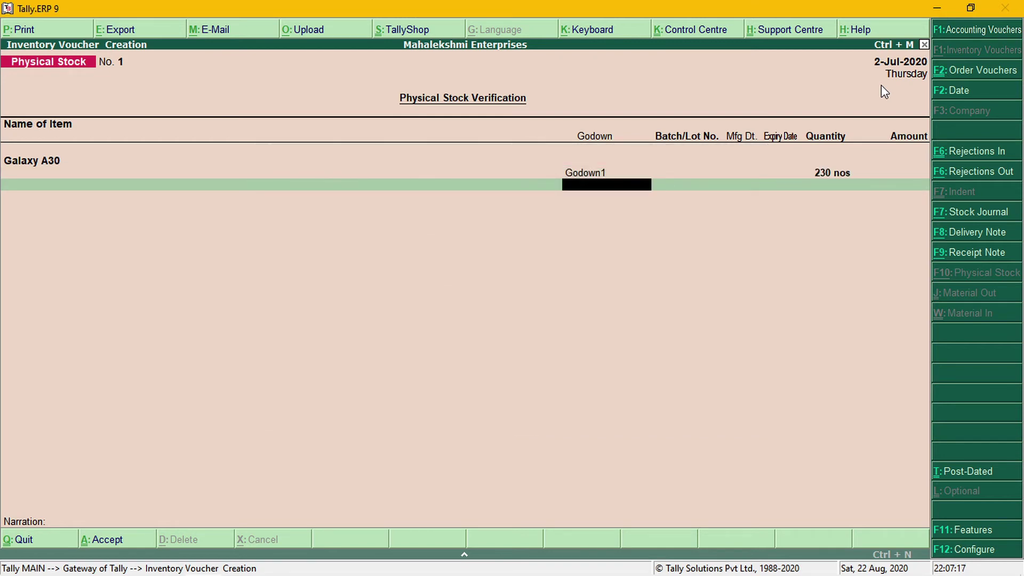
# Step: End the item list, save the Physical Stock voucher without a narration, and quit voucher creation
pyautogui.press('Return')
pyautogui.press('Return')
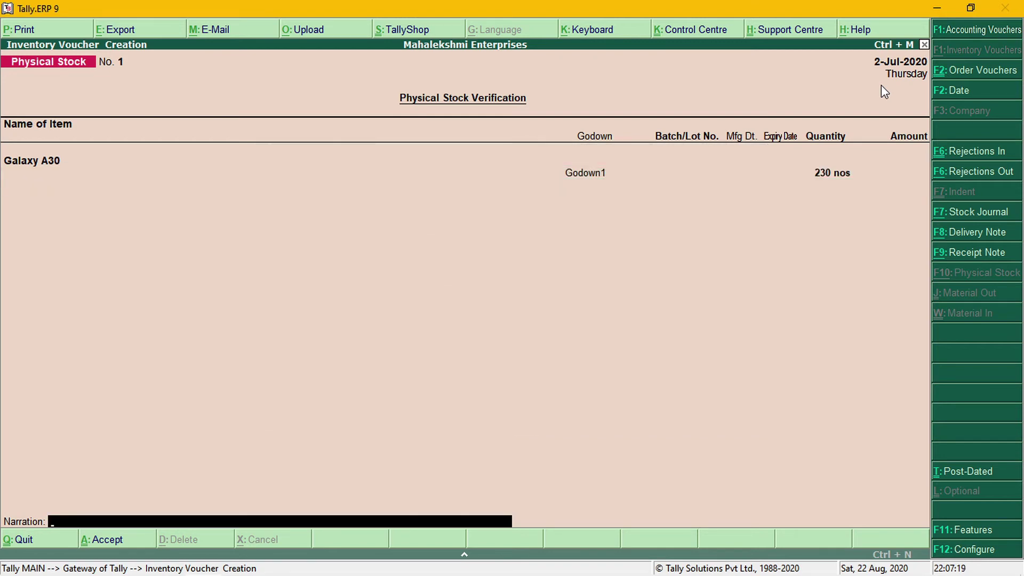
pyautogui.press('Return')
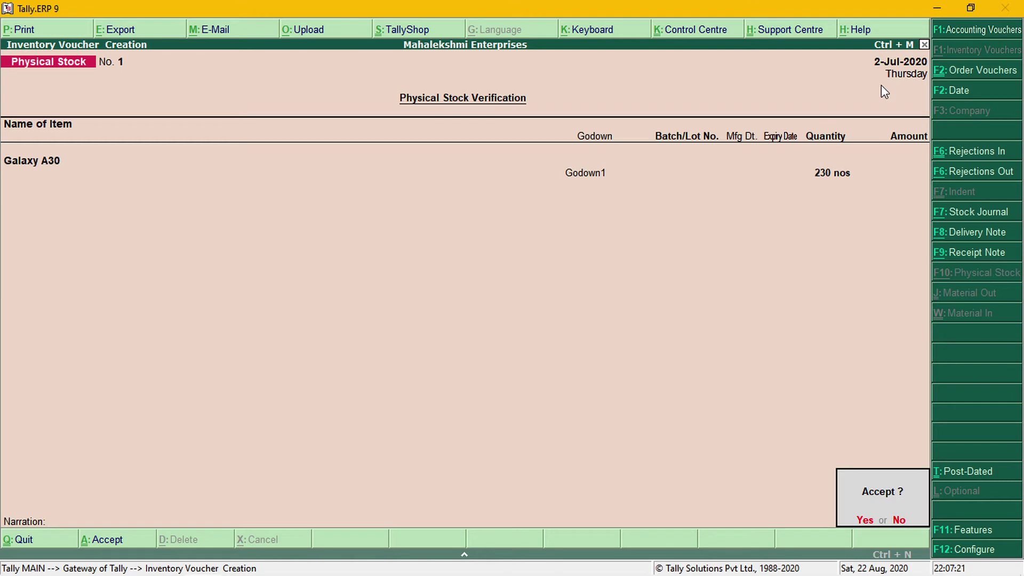
pyautogui.press('y')
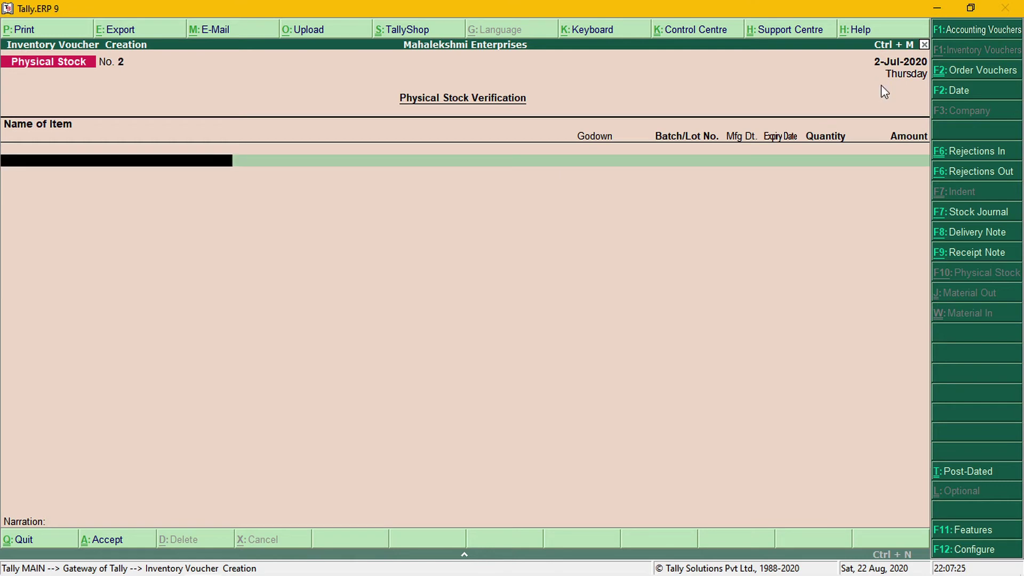
pyautogui.press('Escape')
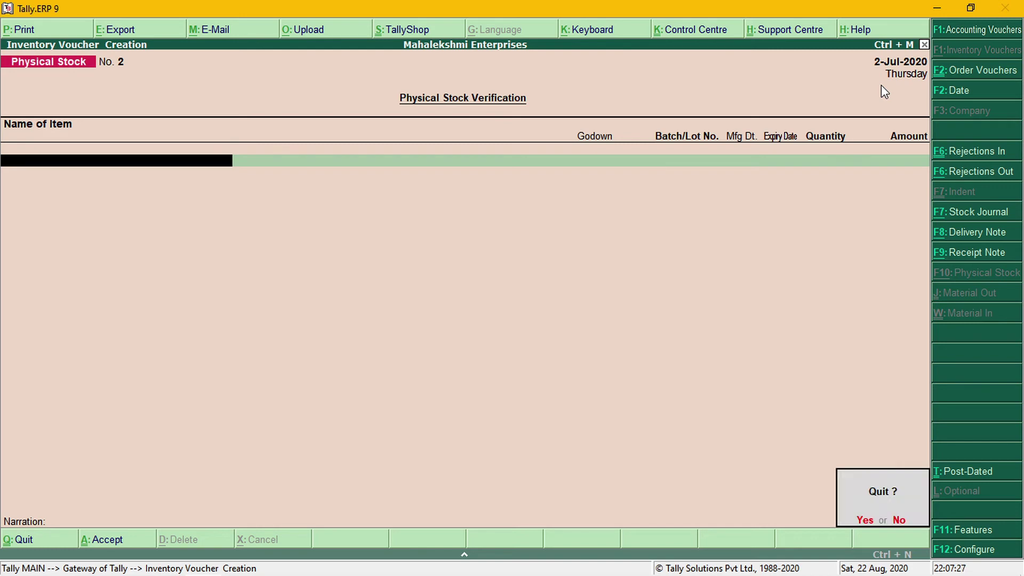
pyautogui.press('y')
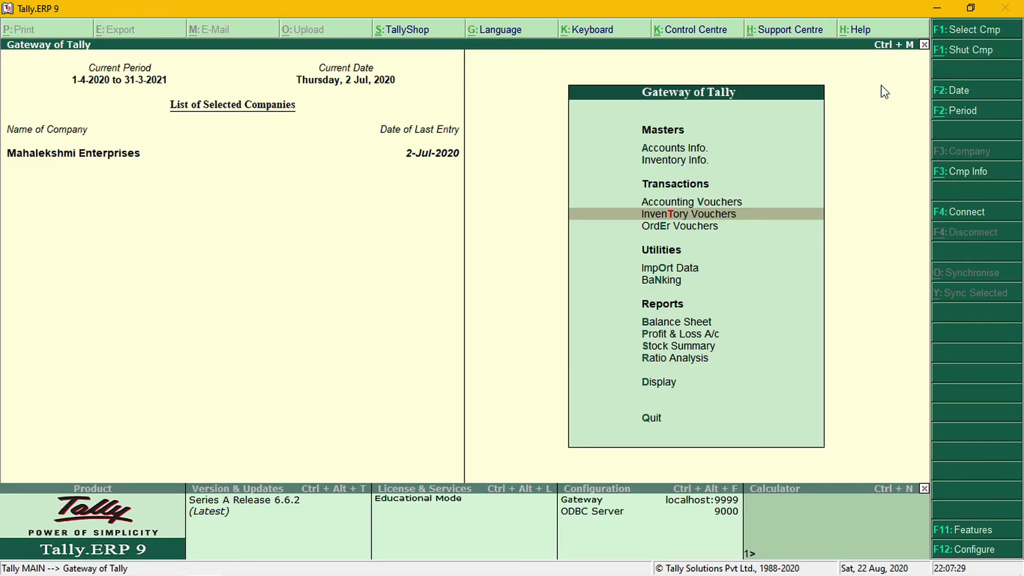
# Step: Check the Galaxy A30 closing quantity under Mobile Phones in the Stock Summary, and return to the Gateway of Tally
pyautogui.press('s')
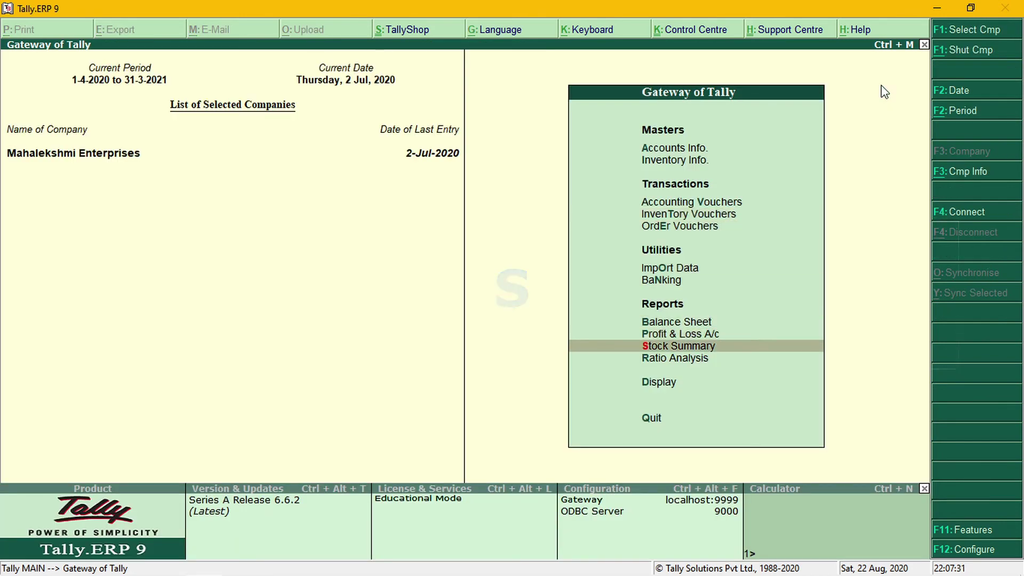
pyautogui.press('Return')
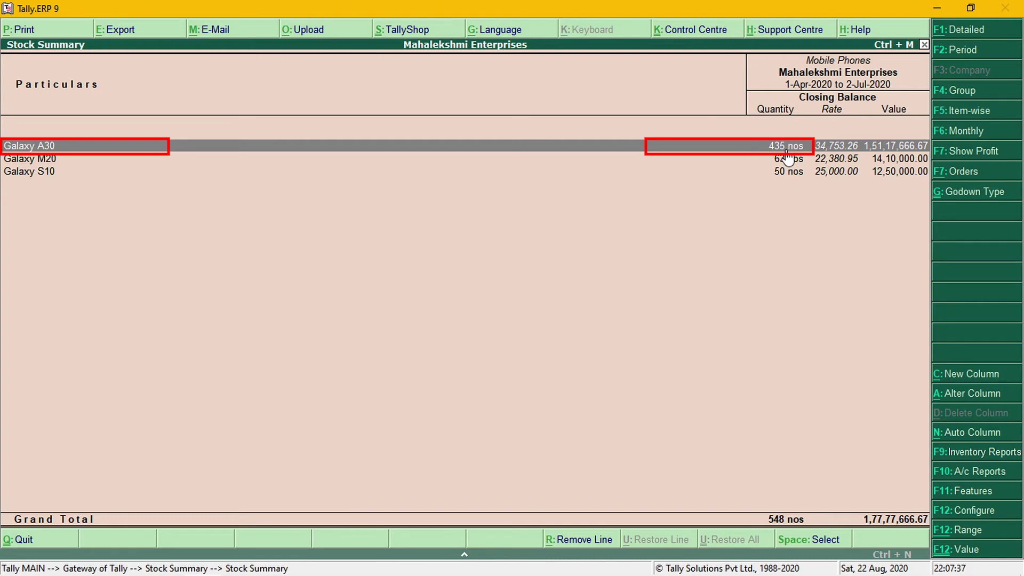
pyautogui.press('Escape')
pyautogui.press('Escape')
# Step: Display the Godown1 summary from the Statements of Inventory and drill down to its Mobile Phones items
pyautogui.press('Down')
pyautogui.press('Down')
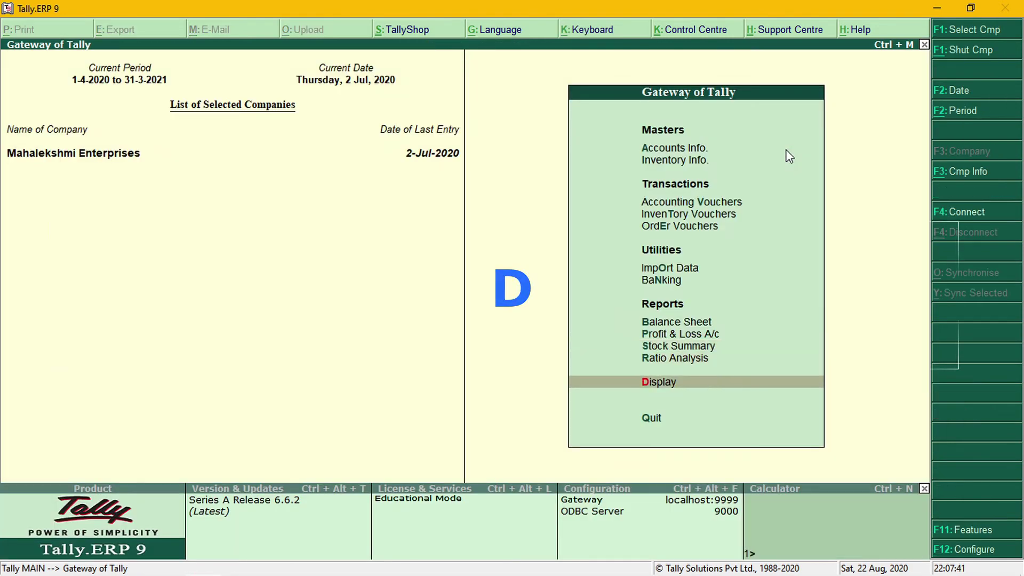
pyautogui.press('Return')
pyautogui.press('Down')
pyautogui.press('Down')
pyautogui.press('Down')
pyautogui.press('e')
pyautogui.press('Return')
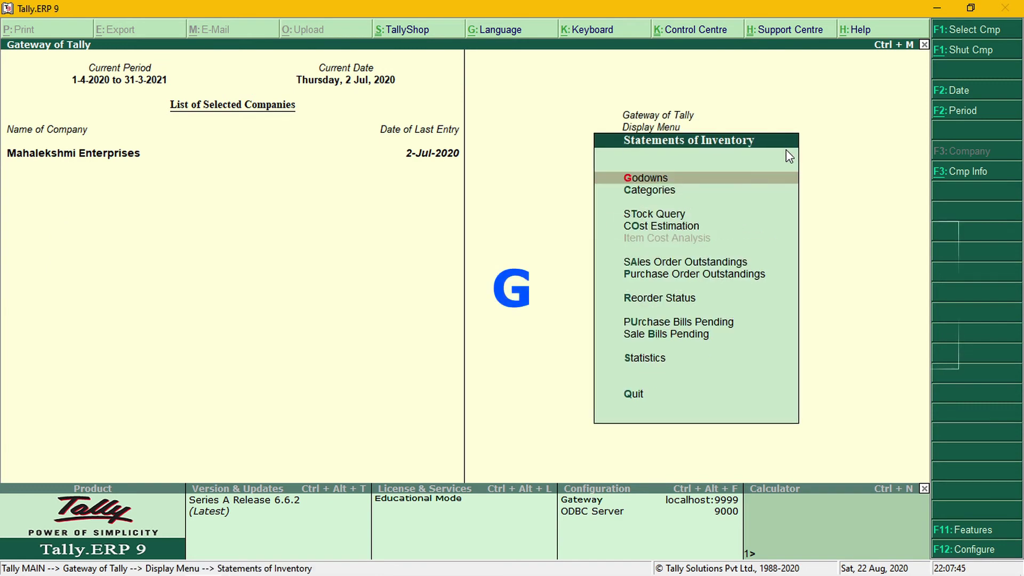
pyautogui.press('Return')
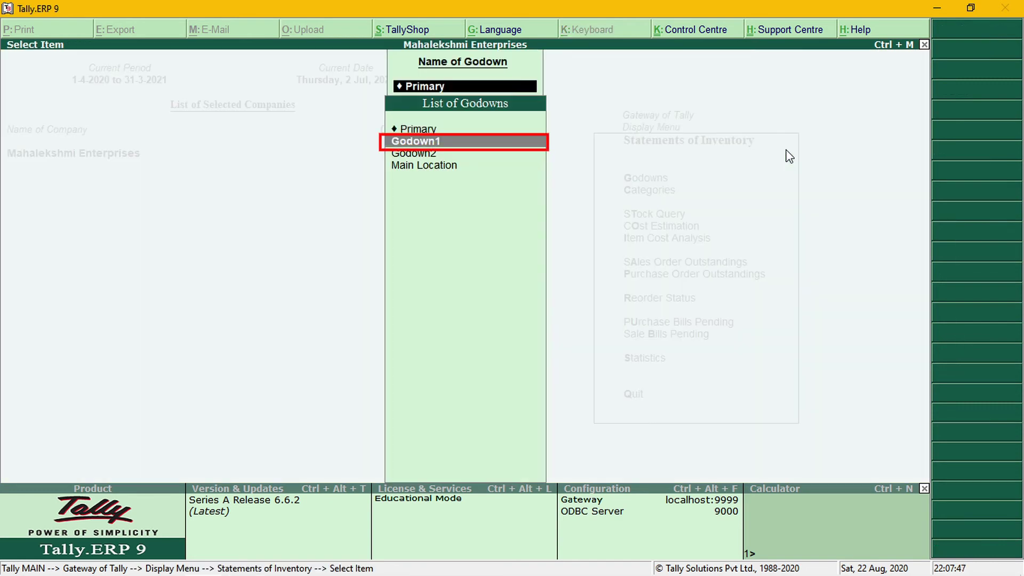
pyautogui.press('Return')
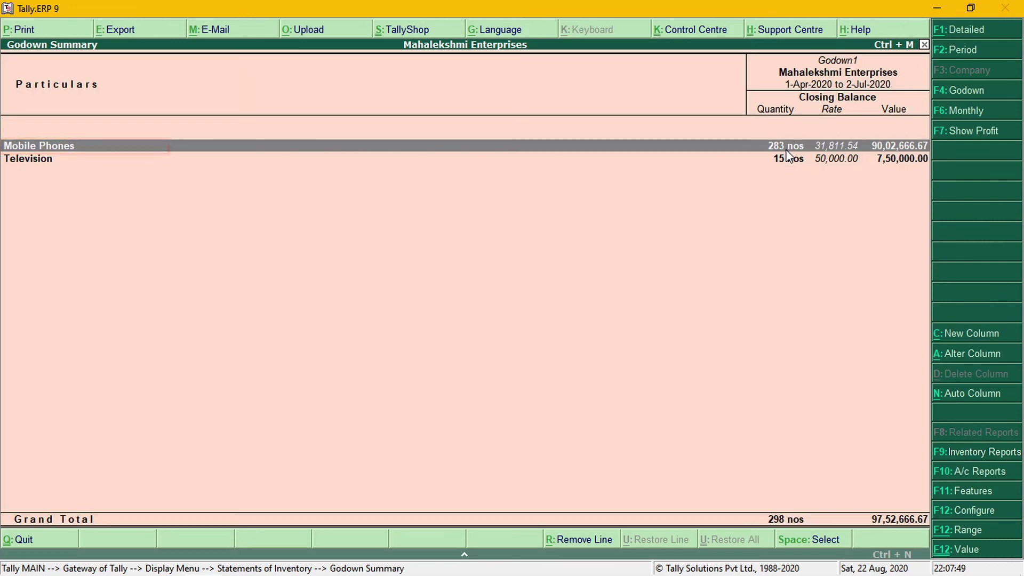
pyautogui.press('Return')
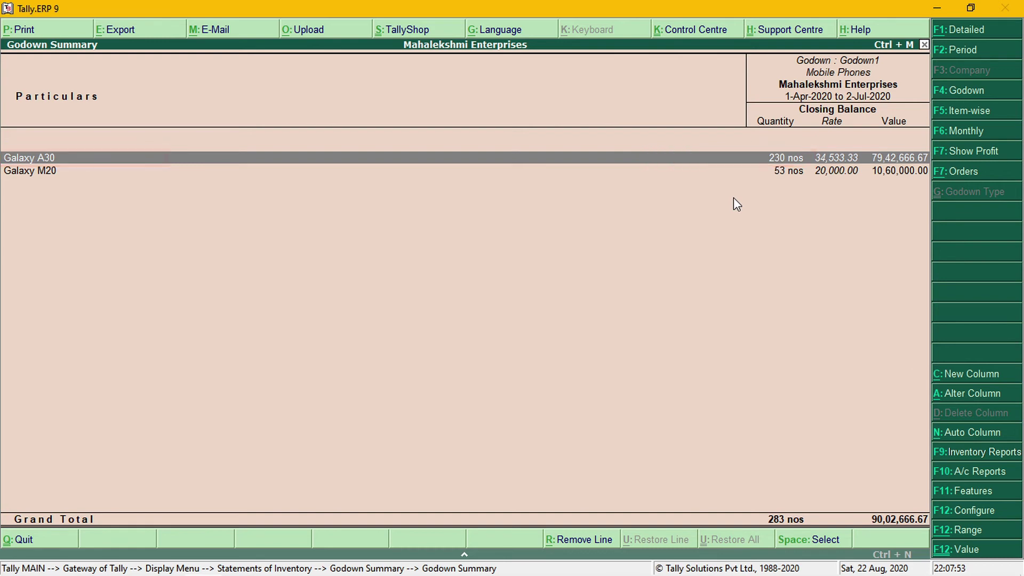
# Step: Drill down to the July vouchers of Galaxy A30 in Godown1 and open the Physical Stock voucher dated 2-7-2020
pyautogui.press('Return')
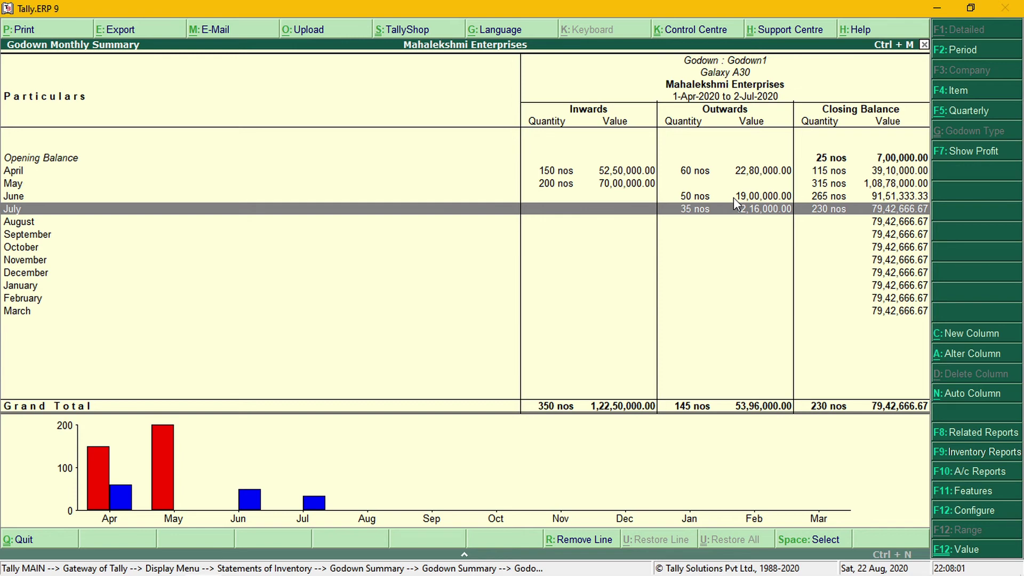
pyautogui.press('Return')
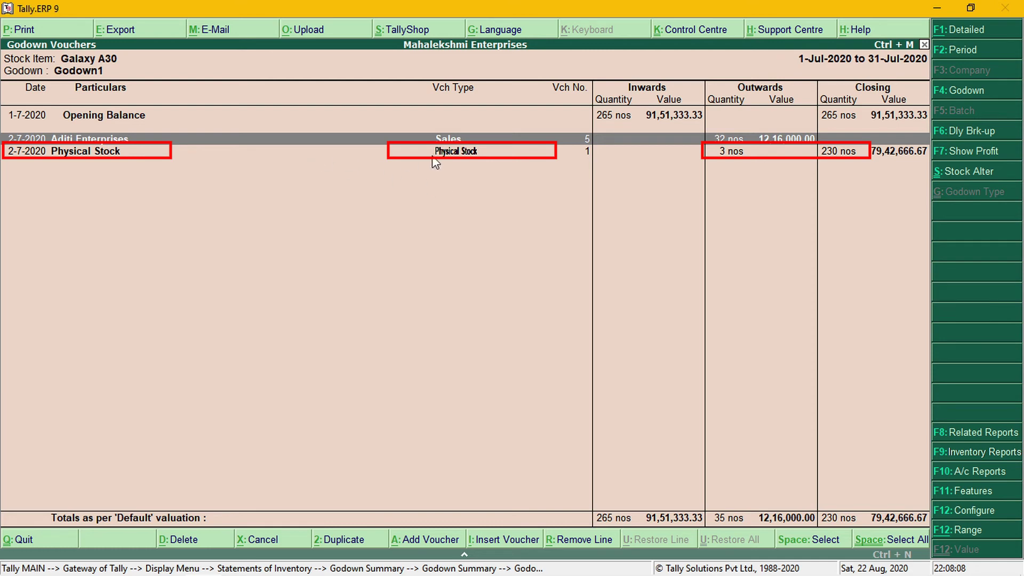
pyautogui.click(462, 155)
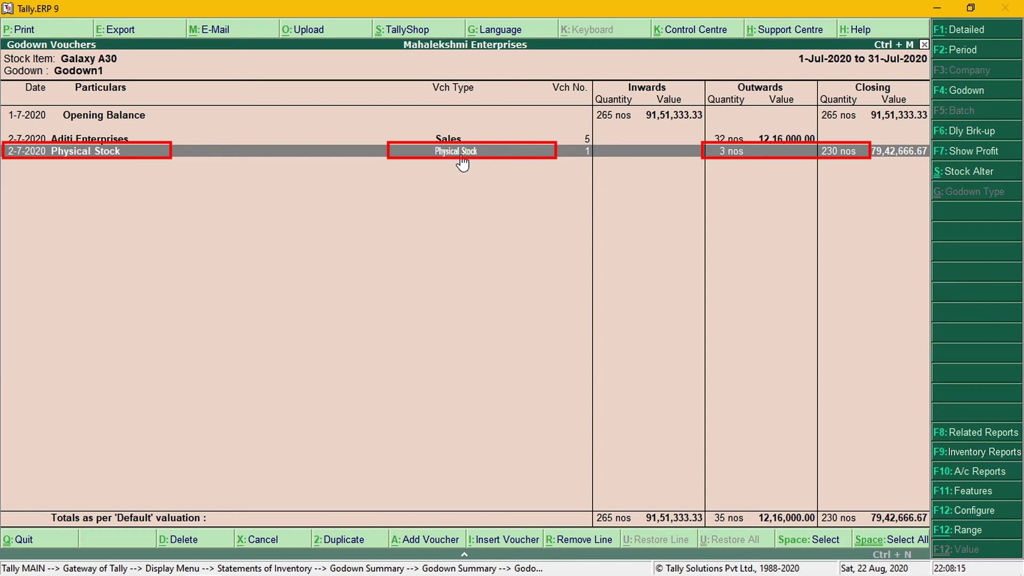
pyautogui.click(461, 155)
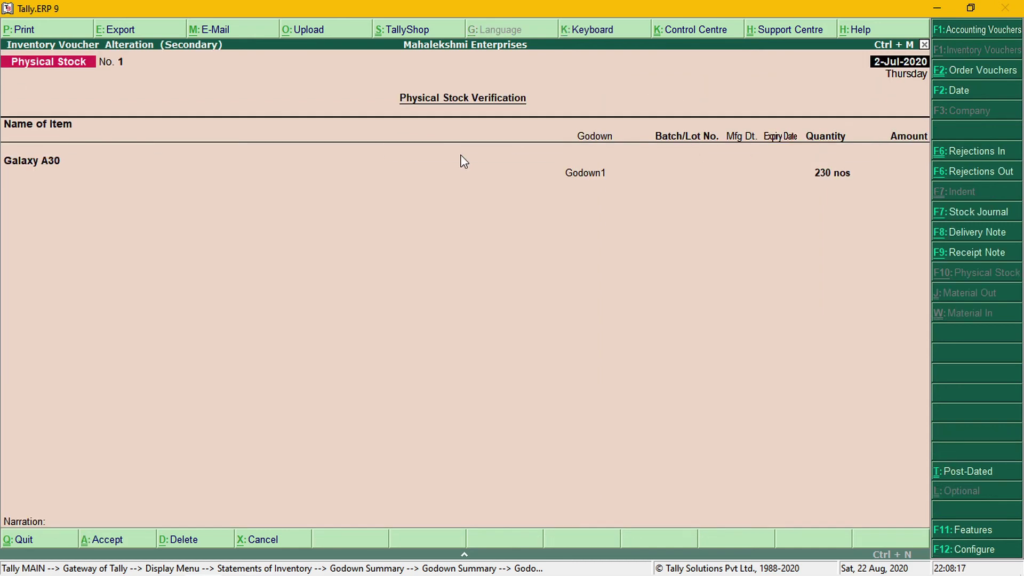